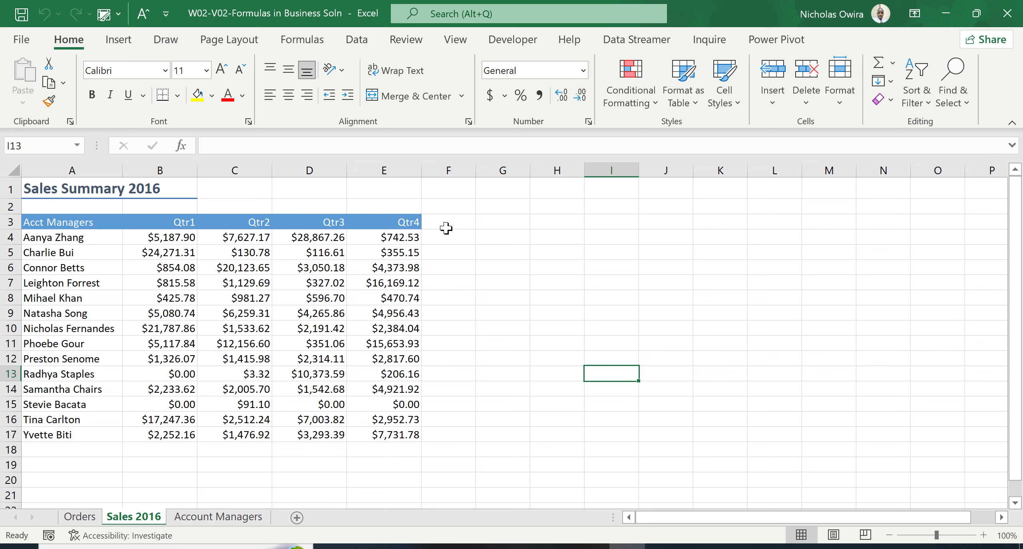
- Add the column header TOTAL in cell F3, after the Qtr4 header
left_click(446, 227)
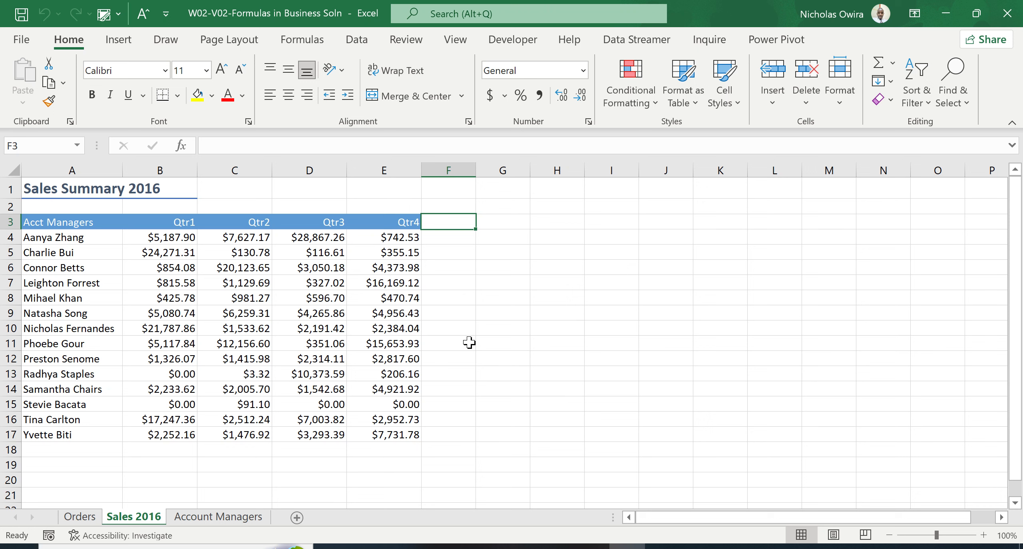
type("TOTAL")
key("Return")
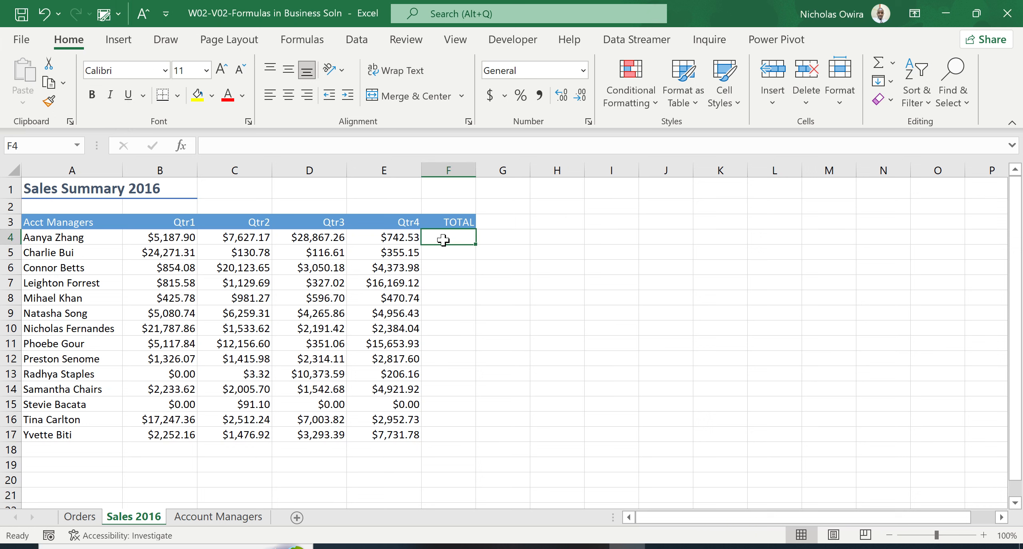
type("=")
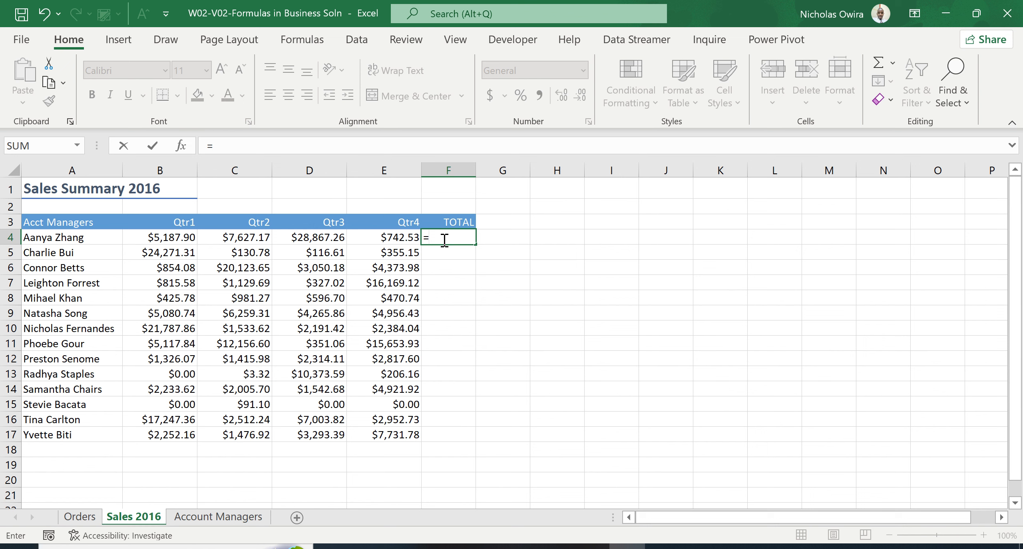
key("BackSpace")
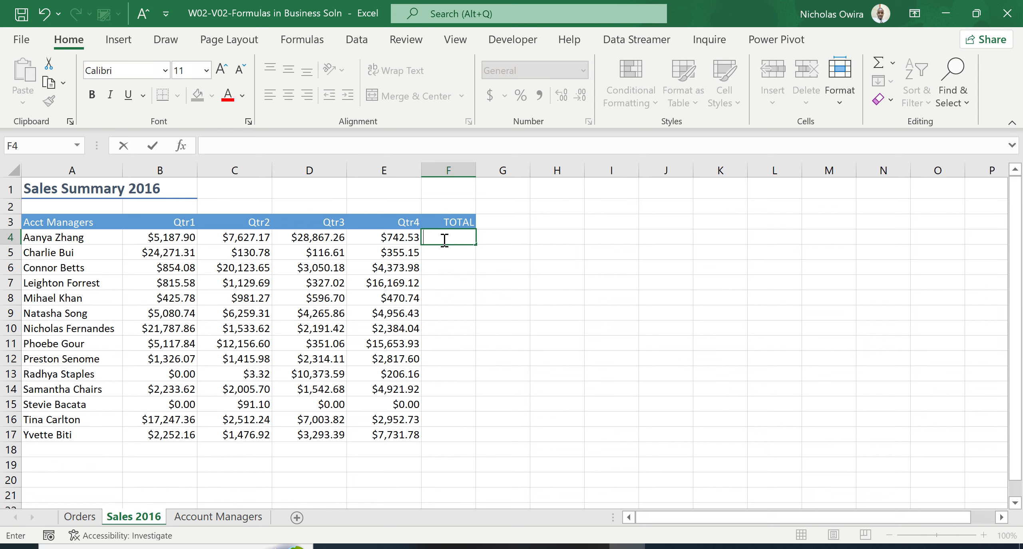
left_click(450, 254)
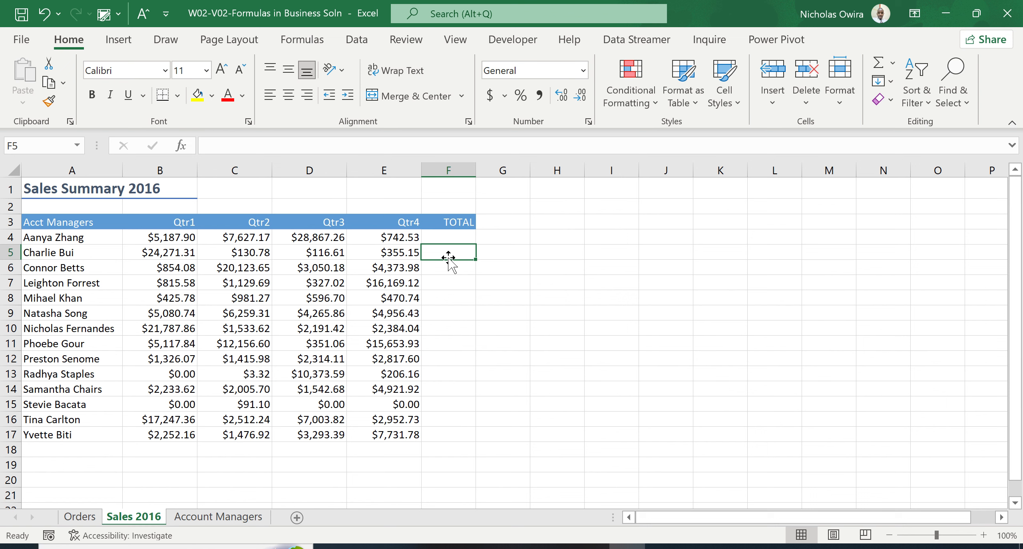
- Enter =SUM(B4:E4) in cell F4 to total the four quarters, and widen column F slightly
left_click(450, 240)
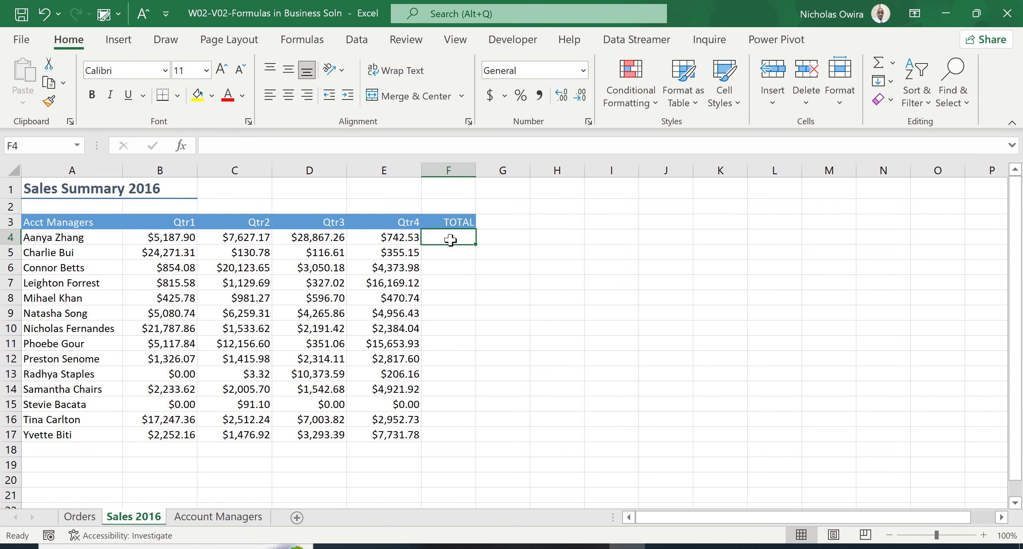
type("=")
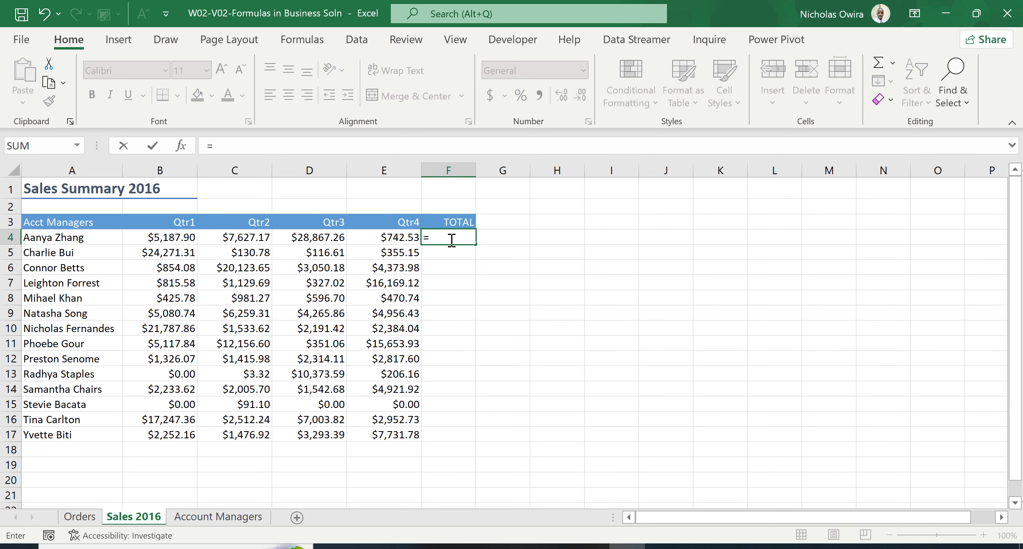
type("SUM")
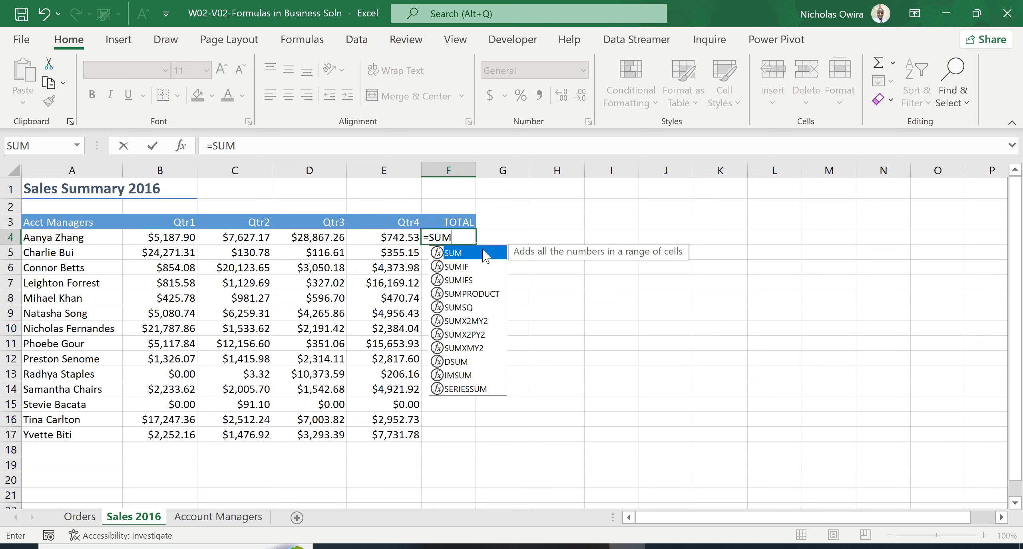
double_click(469, 255)
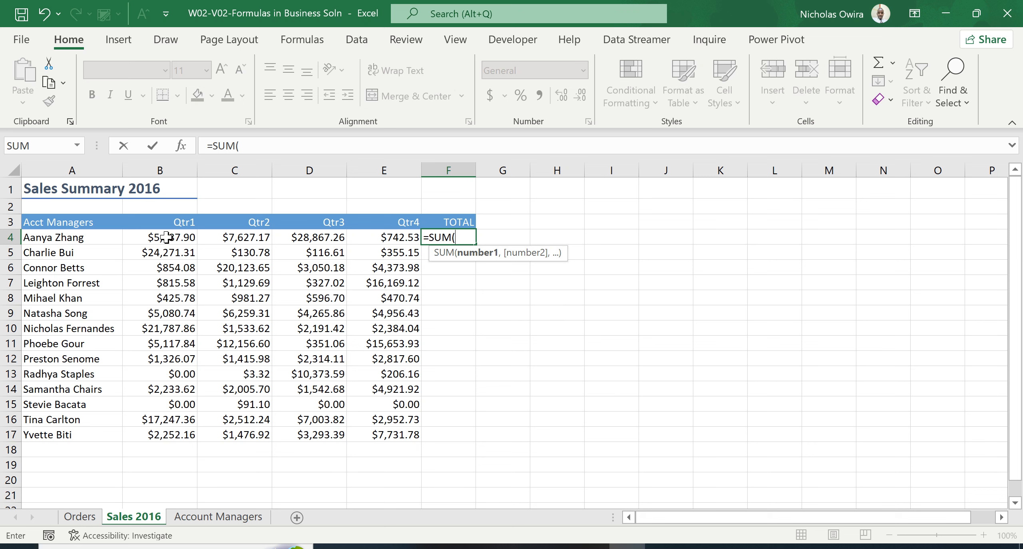
left_click(167, 237)
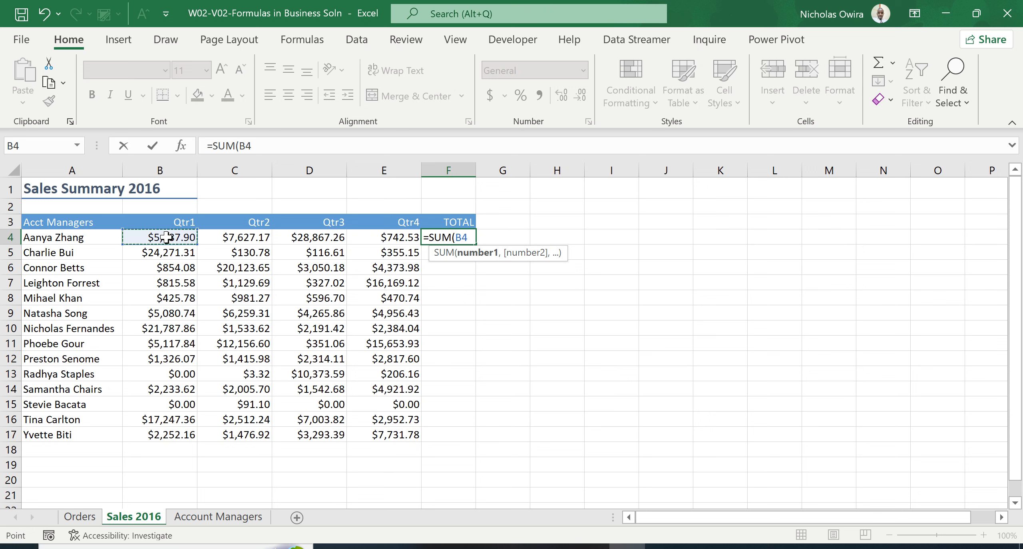
left_click_drag(187, 237, 381, 240)
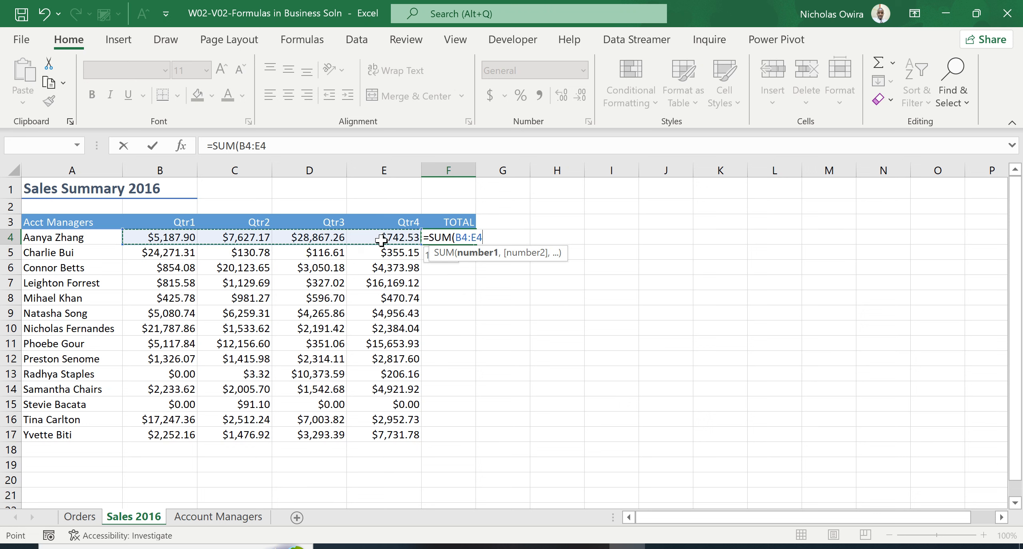
left_click_drag(380, 240, 380, 241)
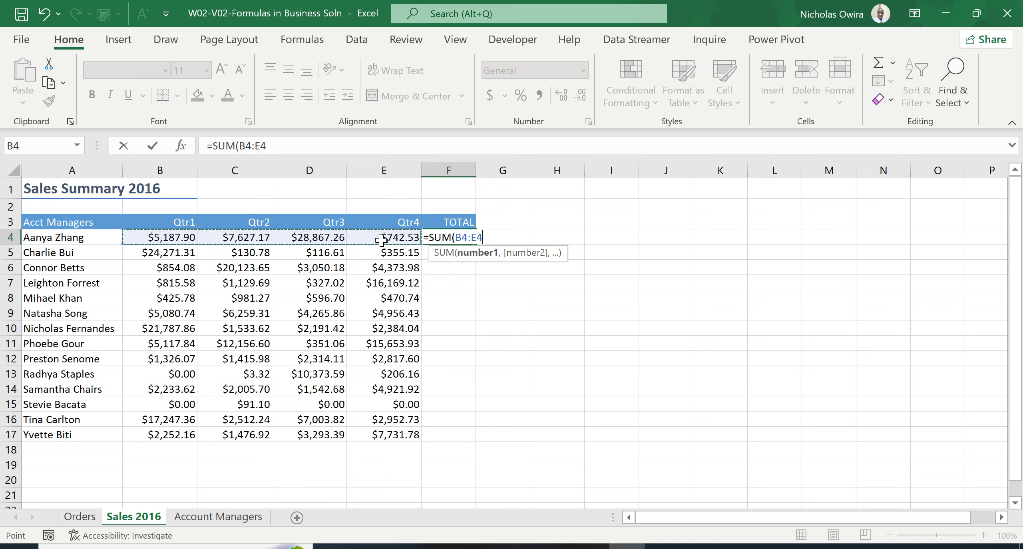
type(")")
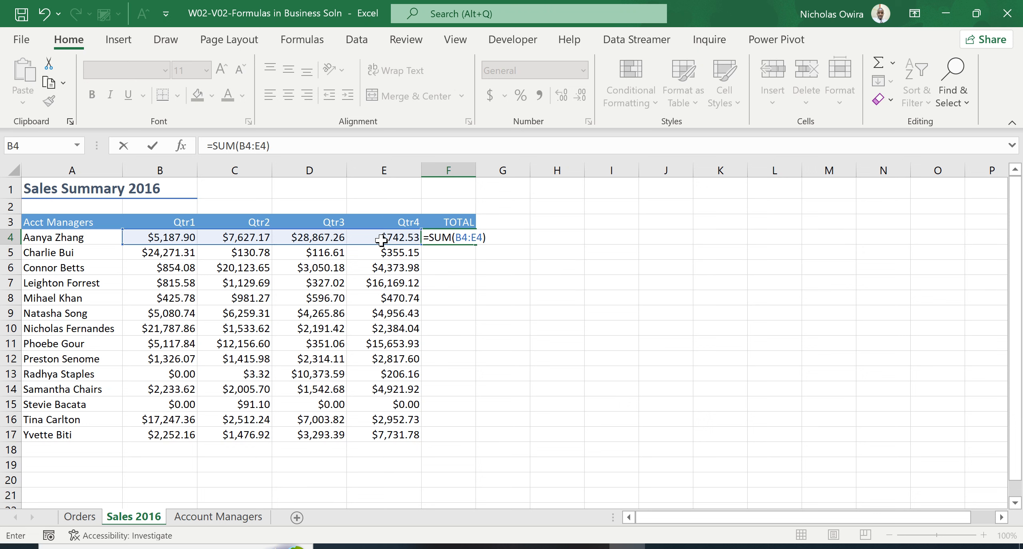
key("Return")
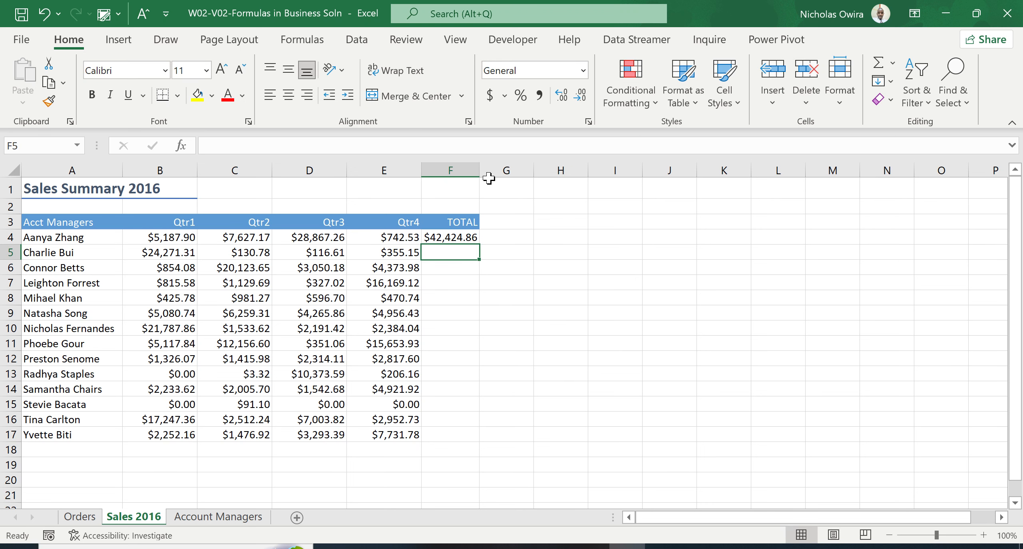
left_click_drag(478, 174, 488, 174)
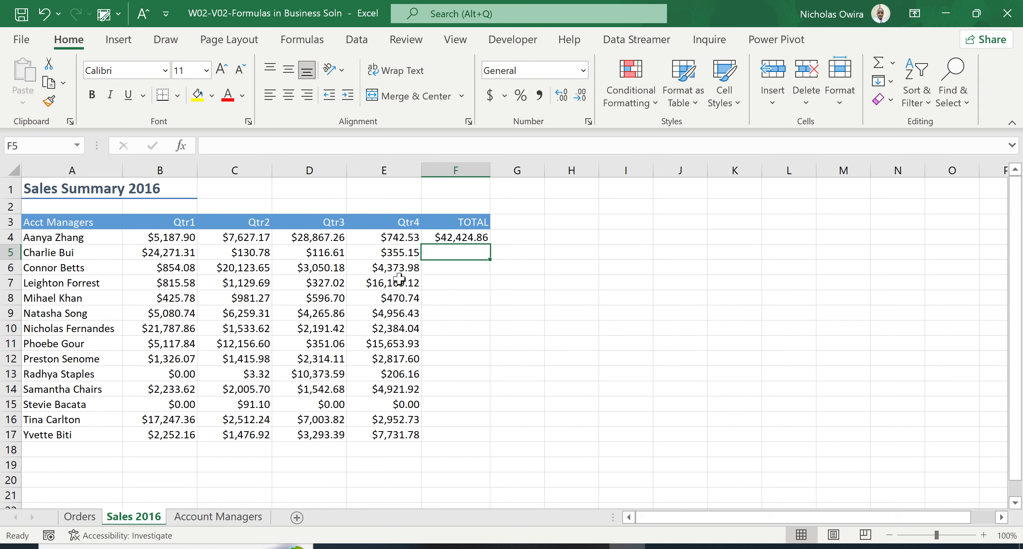
- Copy the SUM formula from F4 down through F17 for the remaining account managers
left_click(462, 237)
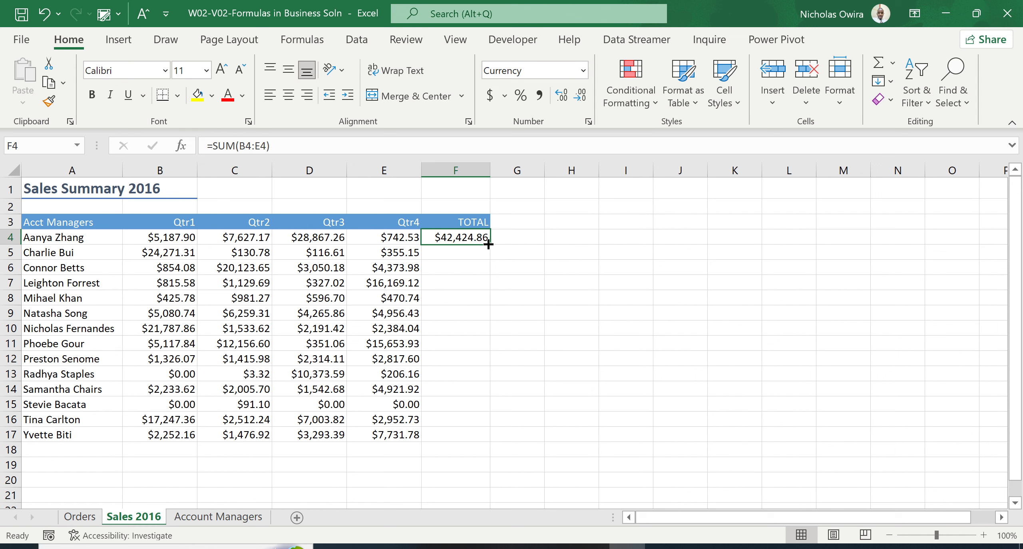
left_click(462, 250)
left_click(461, 238)
left_click_drag(491, 244, 485, 435)
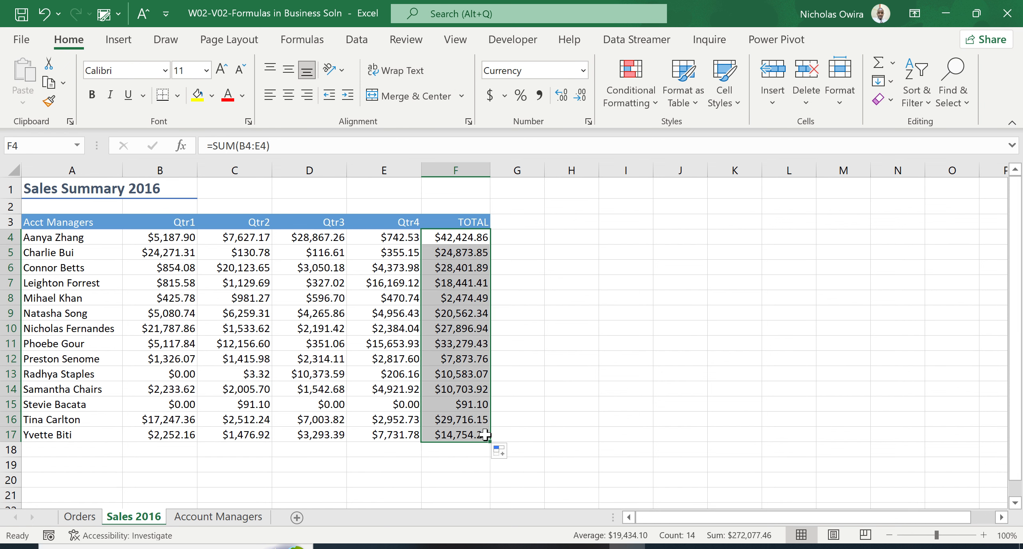
left_click(561, 404)
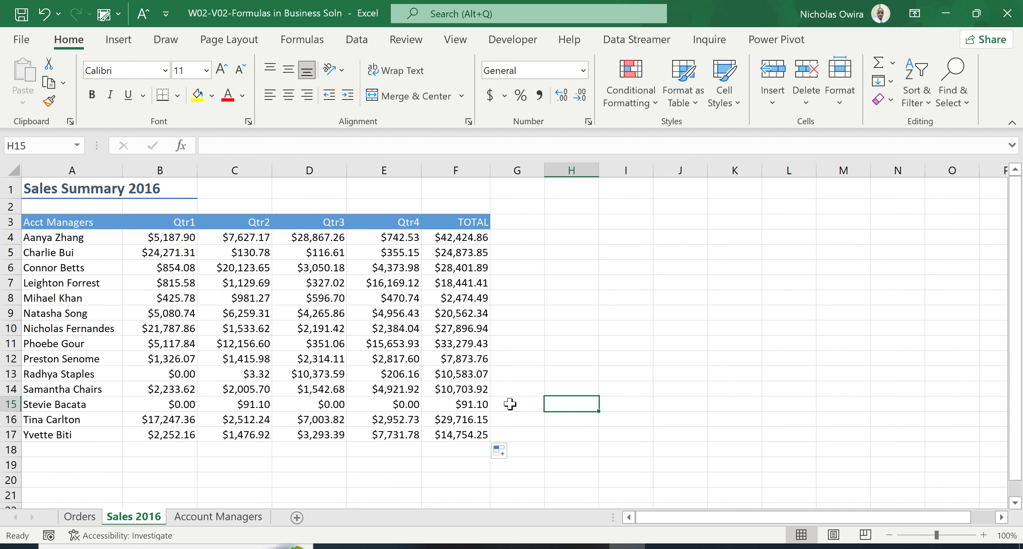
- Inspect the cell ranges referenced by the copied formulas in F17 and F10, leaving both formulas as they are
double_click(459, 435)
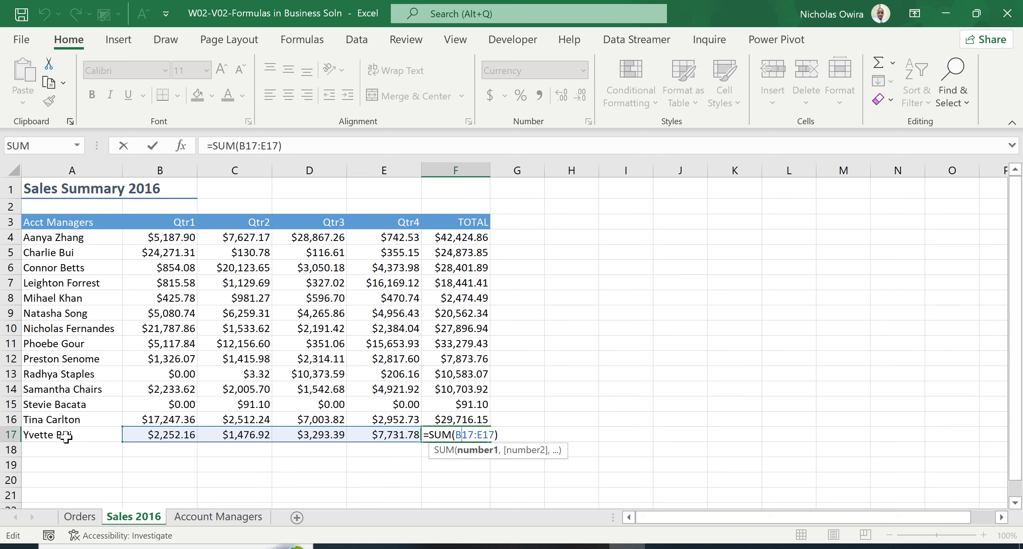
key("Escape")
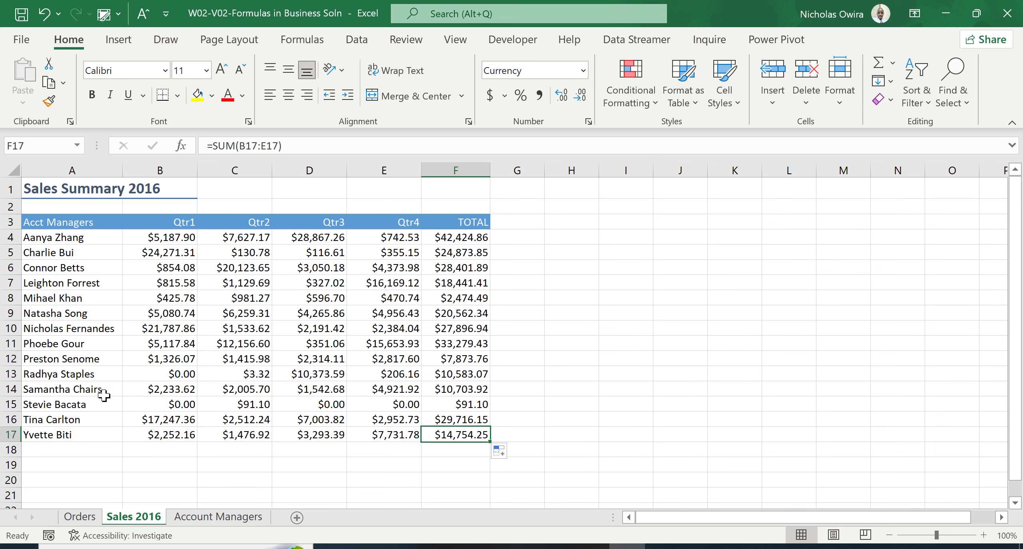
double_click(455, 329)
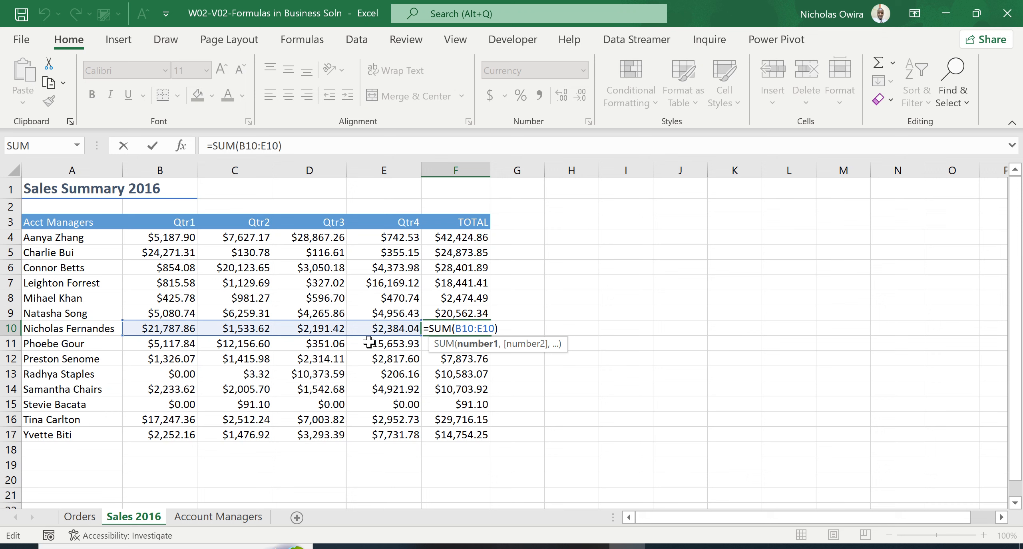
key("ctrl+Return")
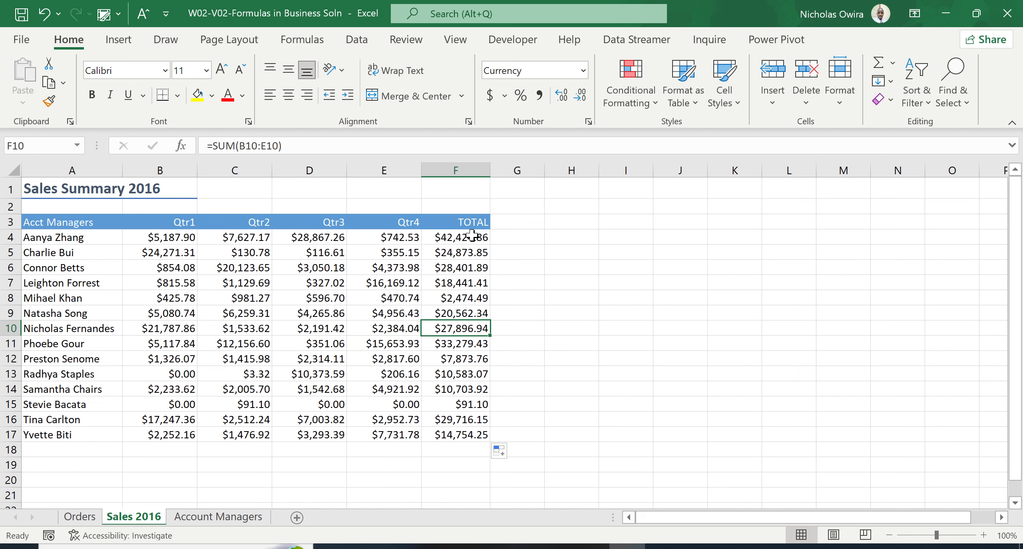
- Clear all the totals in F4:F17
left_click_drag(473, 236, 472, 432)
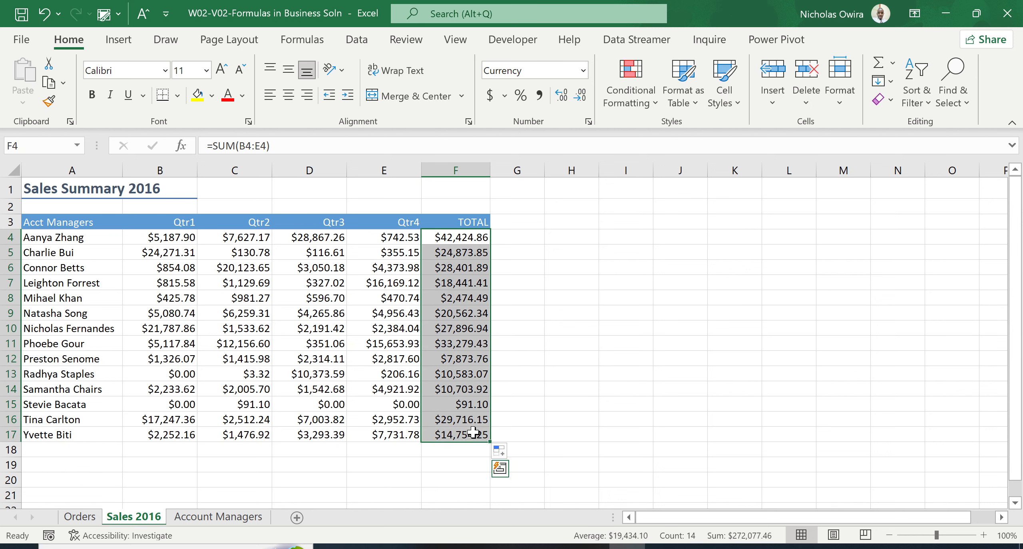
key("Delete")
left_click(569, 307)
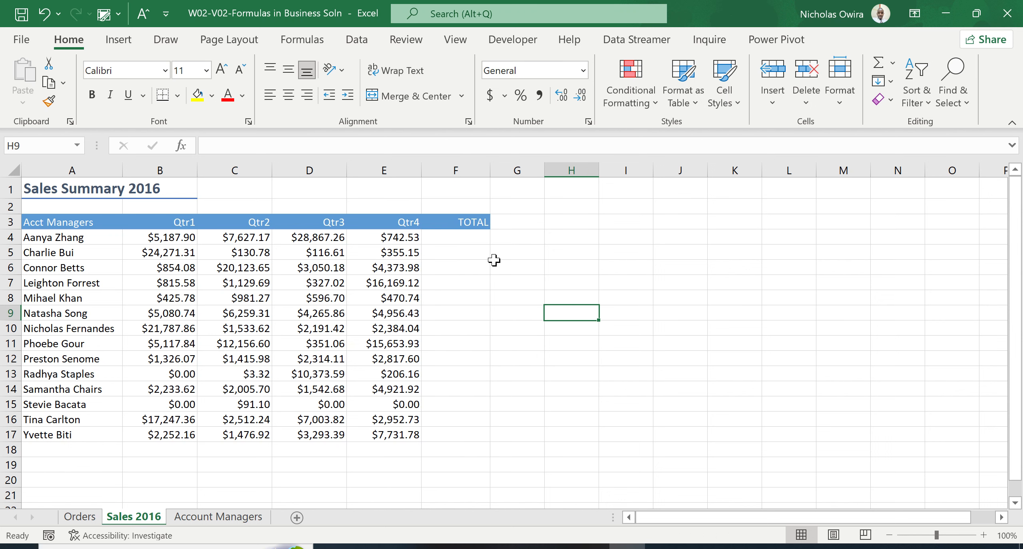
- Insert a Sum of B4:E4 in cell F4 with AutoSum, and fill the formula down through F17
left_click(466, 239)
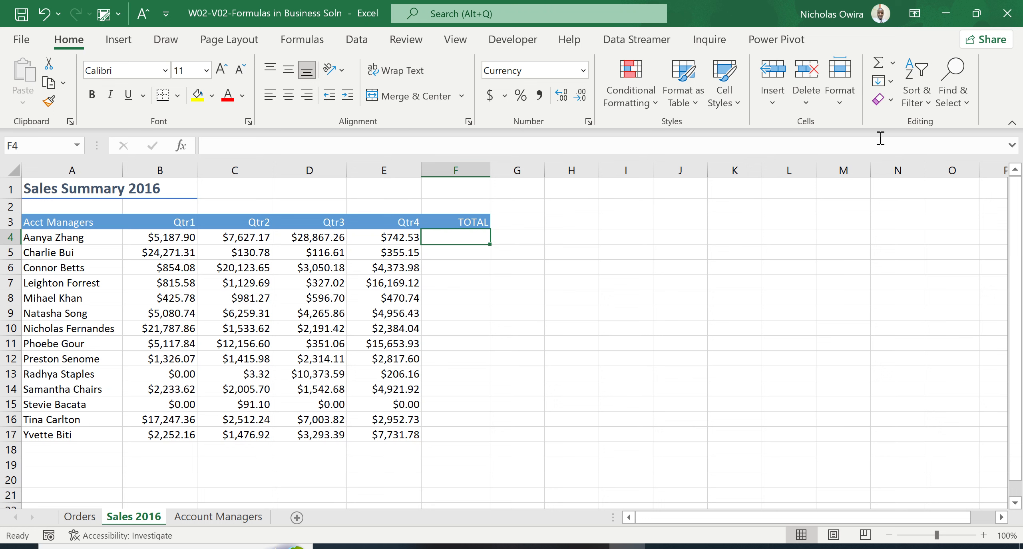
left_click(894, 63)
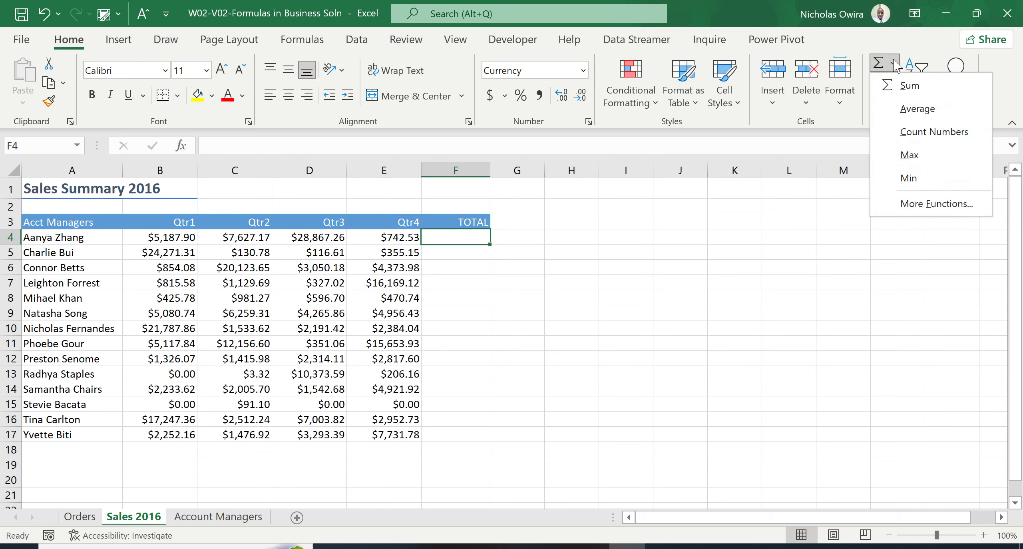
left_click(893, 63)
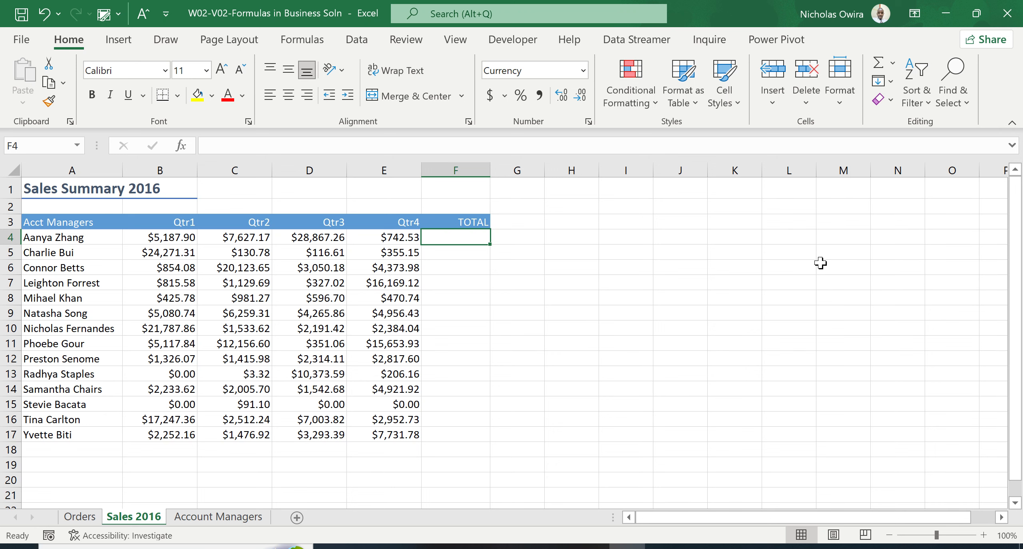
left_click(893, 64)
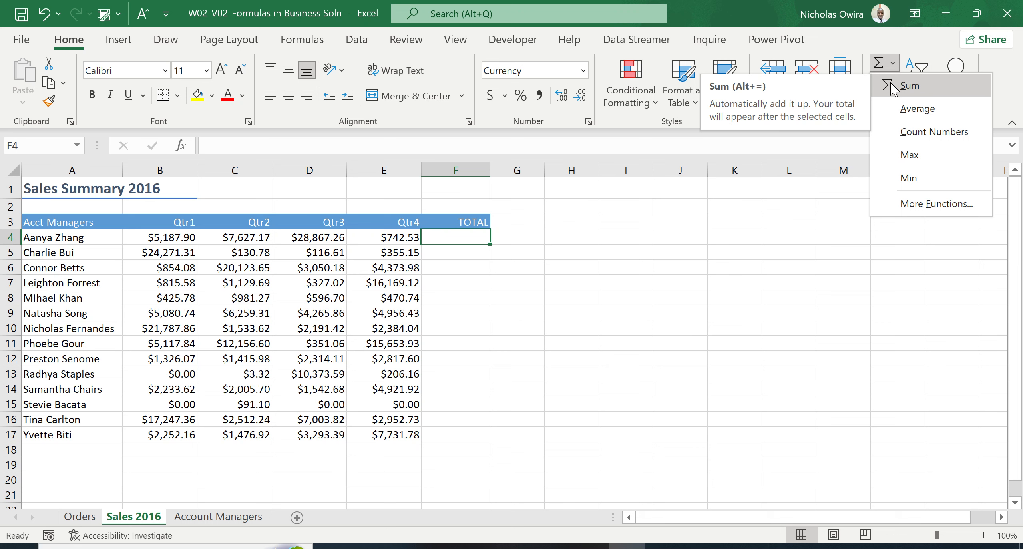
left_click(890, 88)
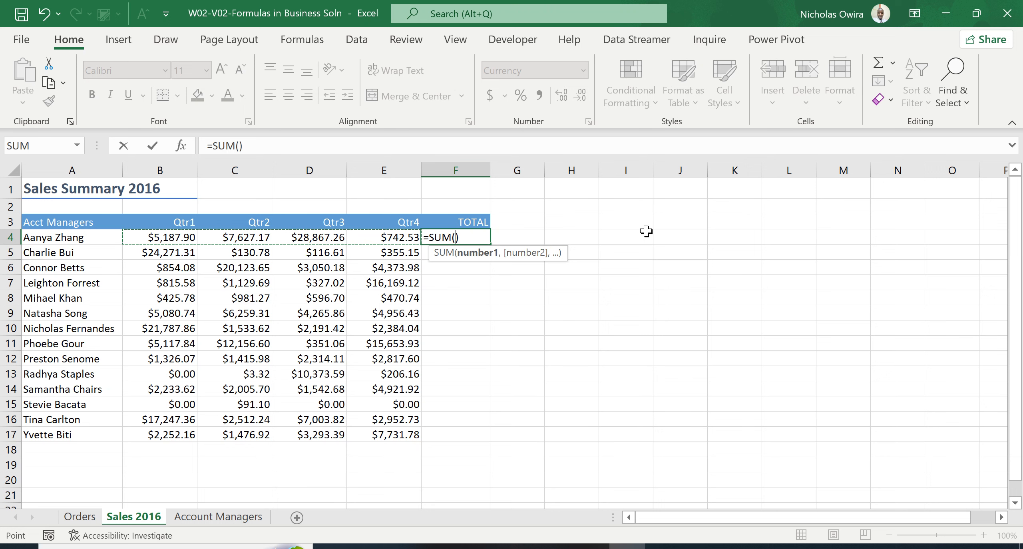
key("Return")
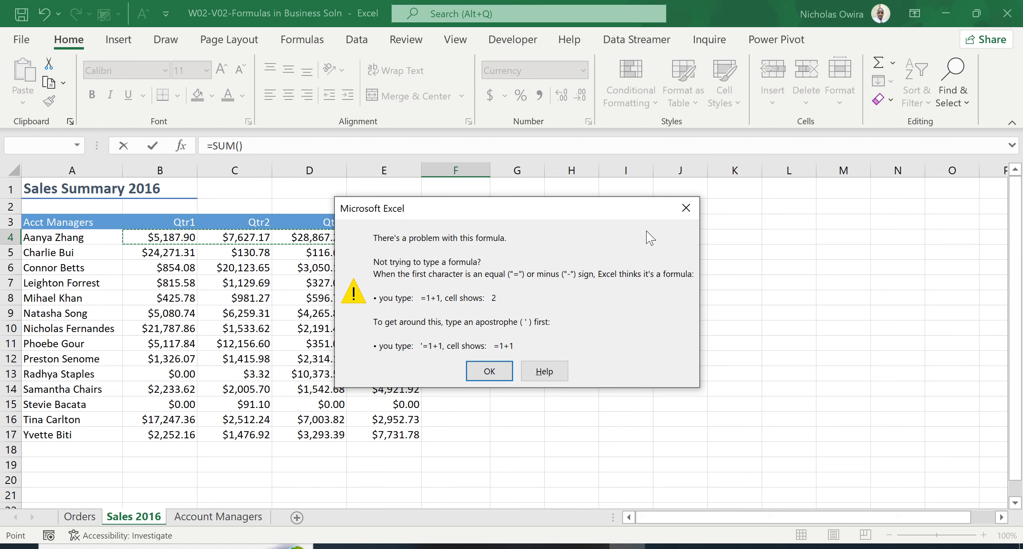
left_click(686, 208)
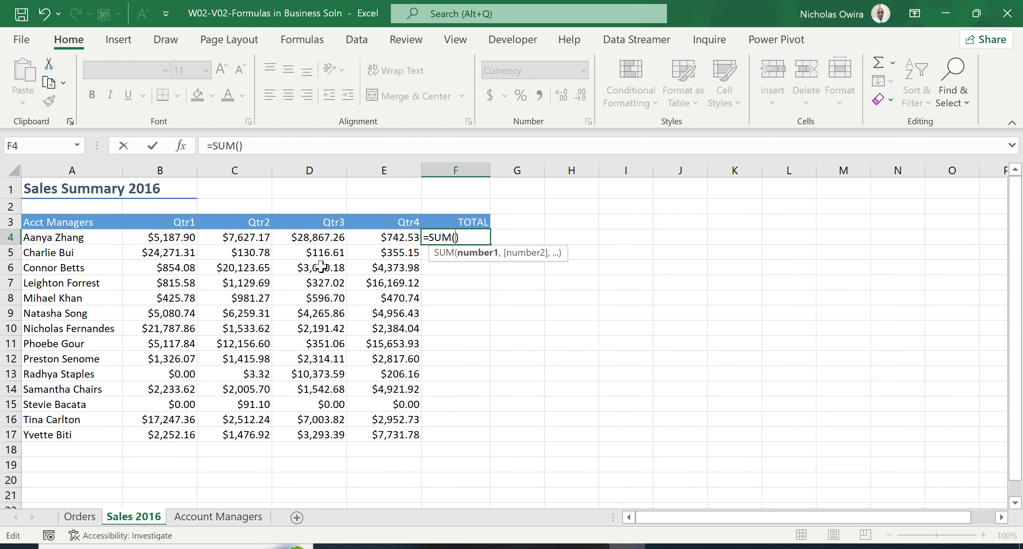
left_click_drag(169, 238, 358, 237)
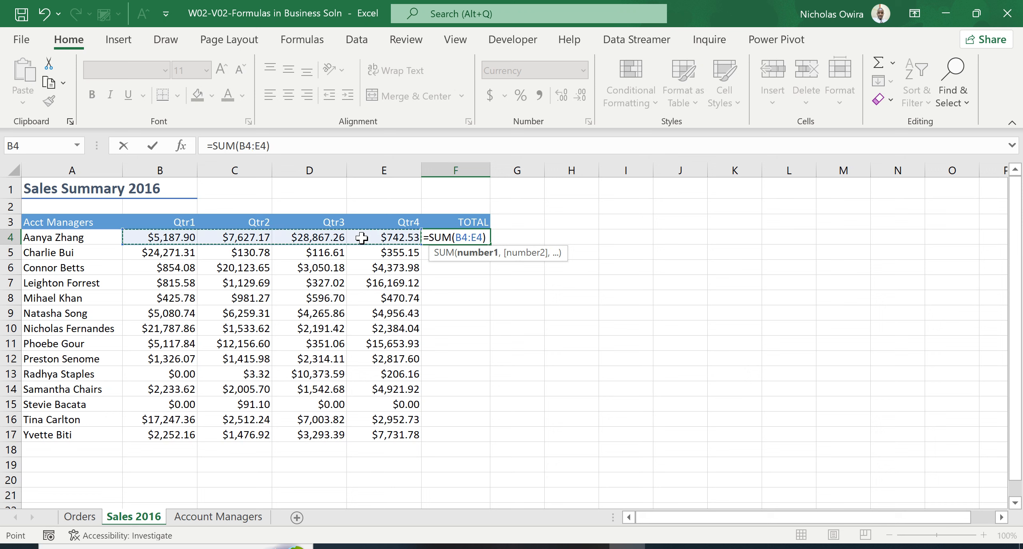
key("Return")
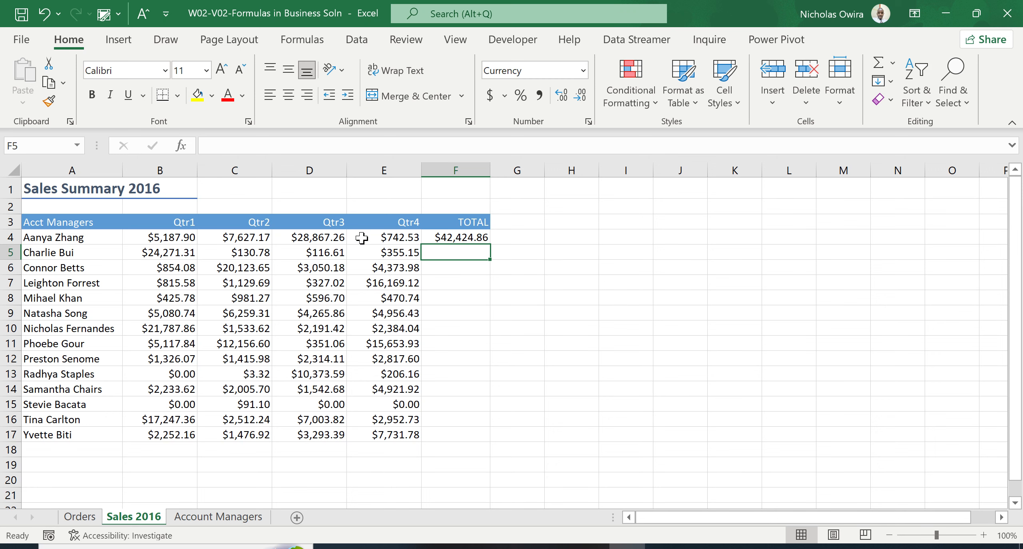
left_click(459, 234)
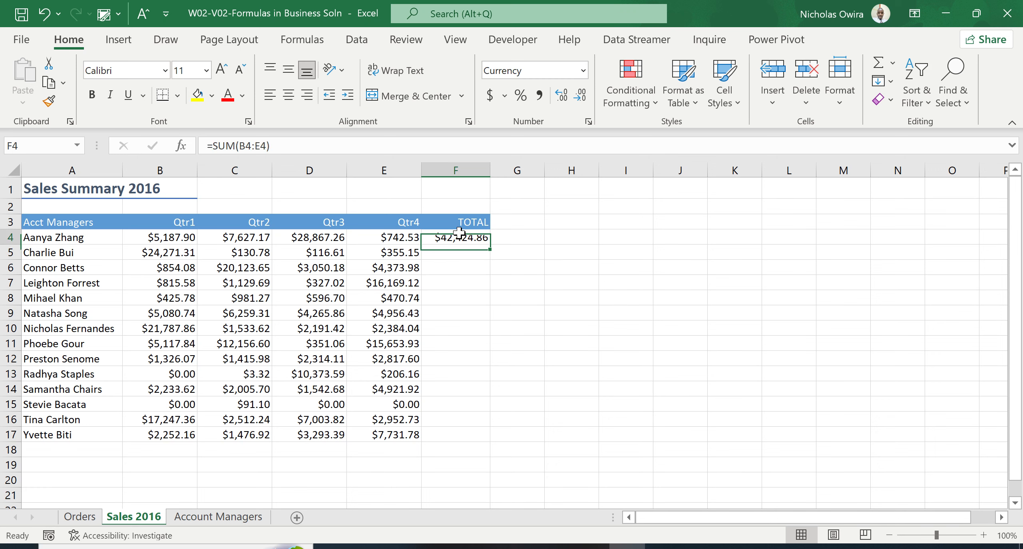
double_click(490, 243)
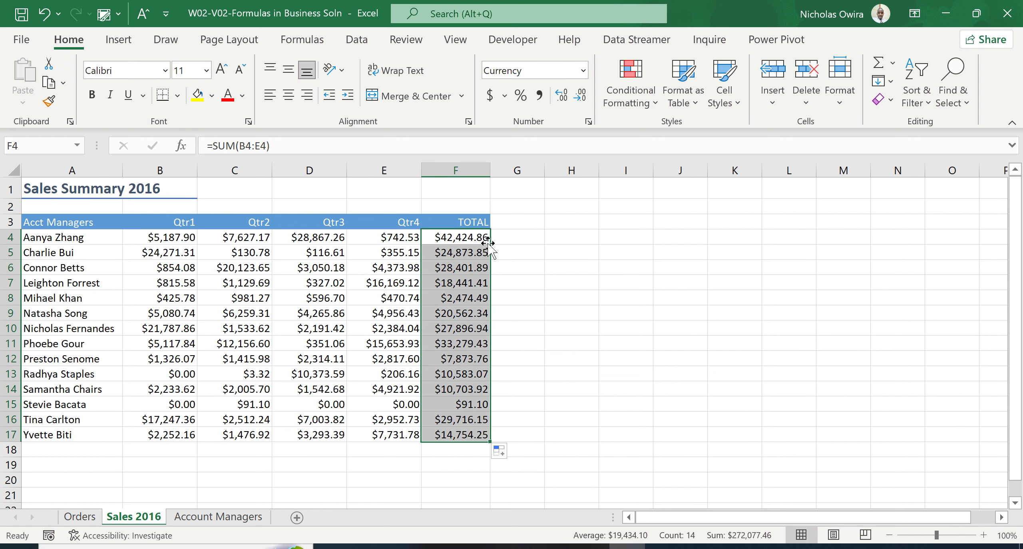